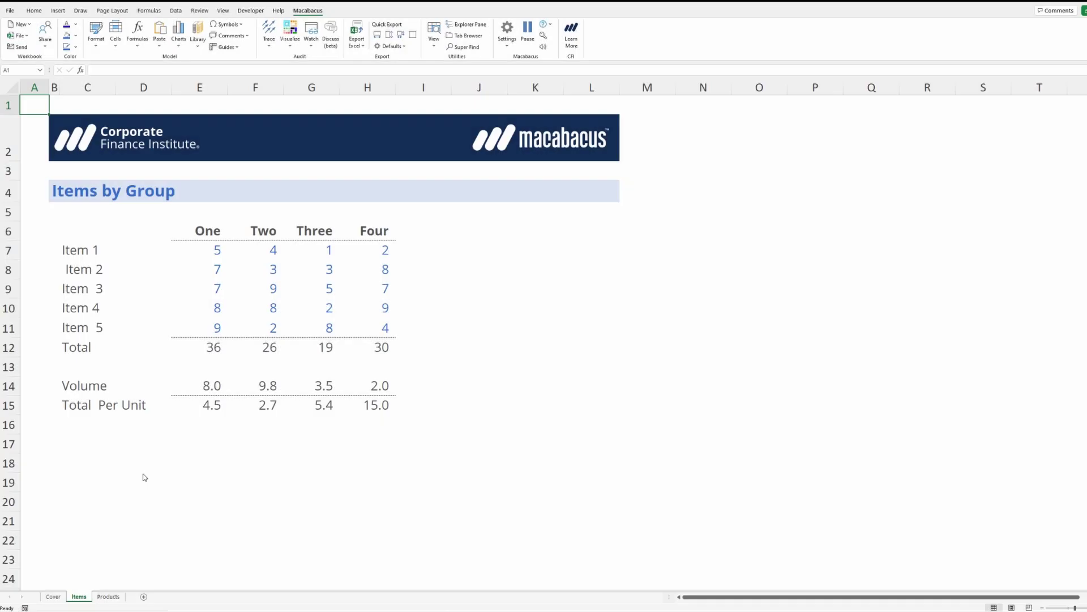
# Step: Trial-trim the item labels from C7 down, undo it, and browse Macabacus formula tools
pyautogui.press('Down')
pyautogui.press('Down')
pyautogui.press('Down')
pyautogui.press('Down')
pyautogui.press('Down')
pyautogui.press('Down')
pyautogui.press('Right')
pyautogui.press('Right')
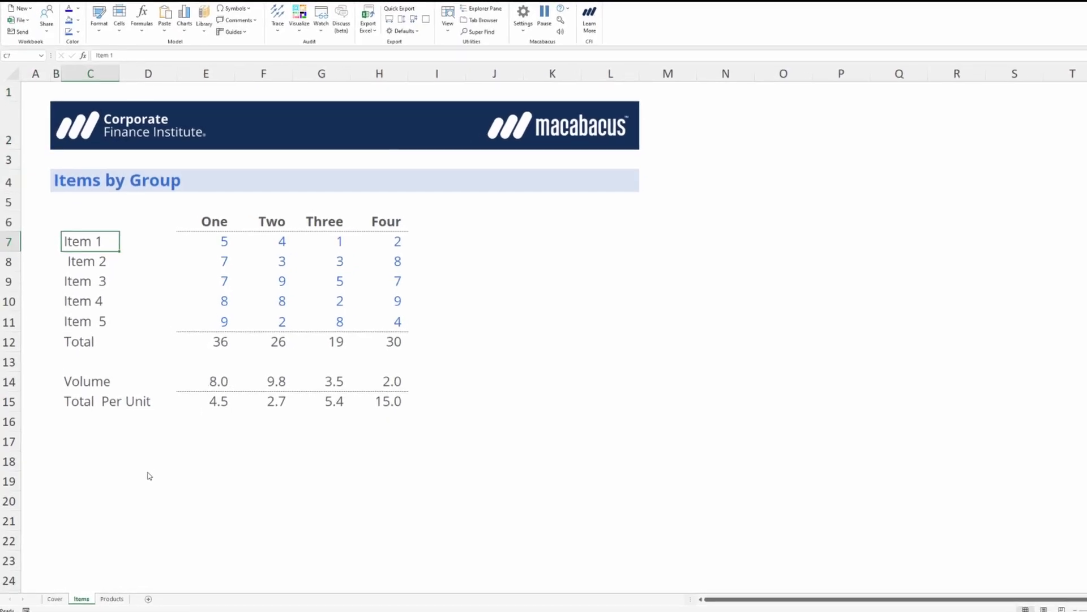
pyautogui.hotkey('ctrl', 'shift', 'Down')
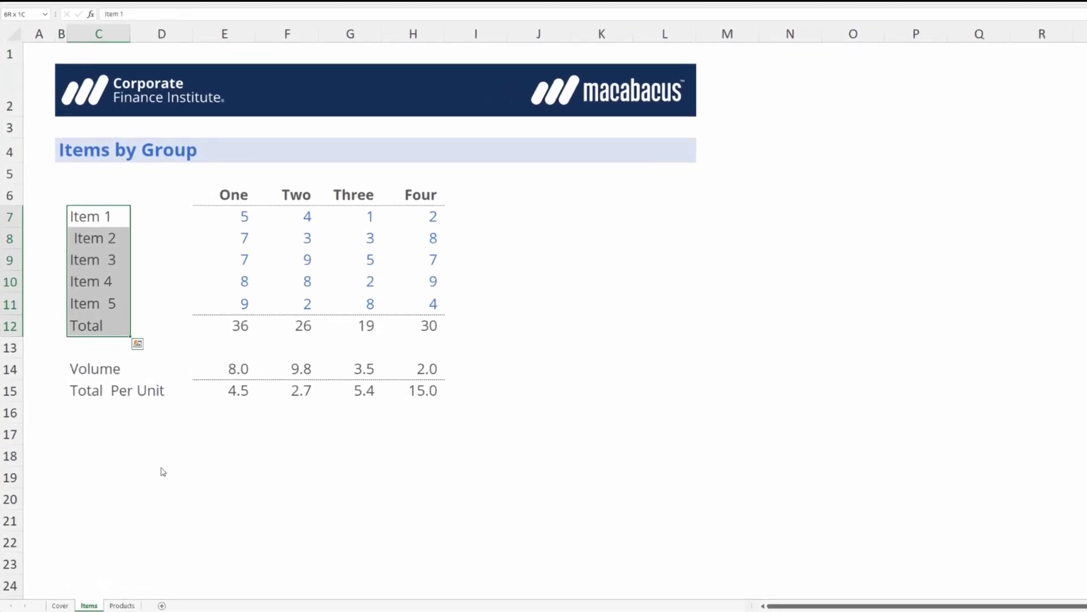
pyautogui.hotkey('ctrl', 'alt', 'shift', 't')
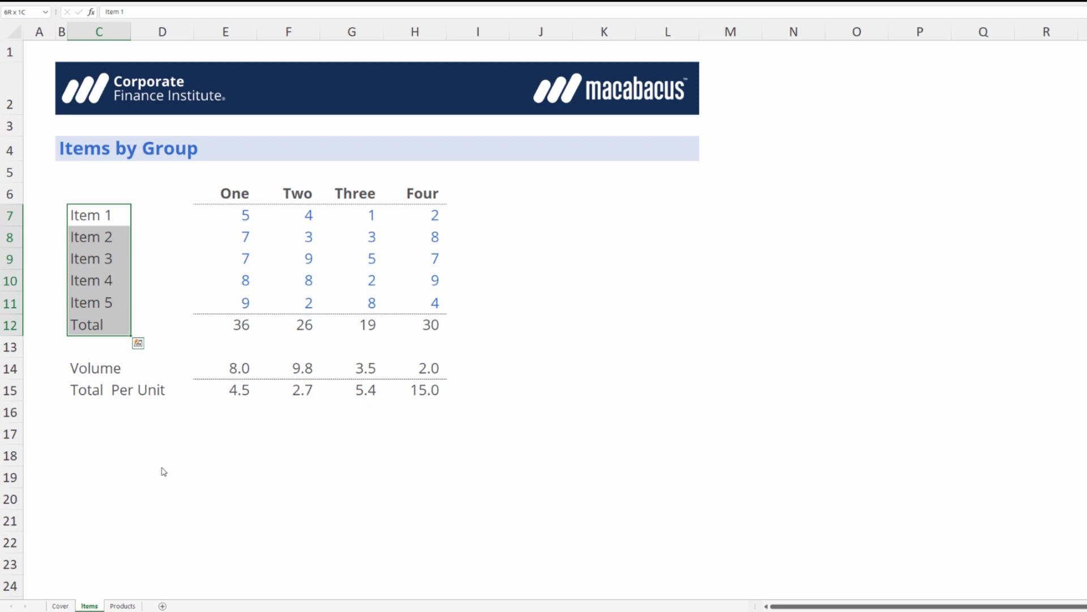
pyautogui.hotkey('ctrl', 'z')
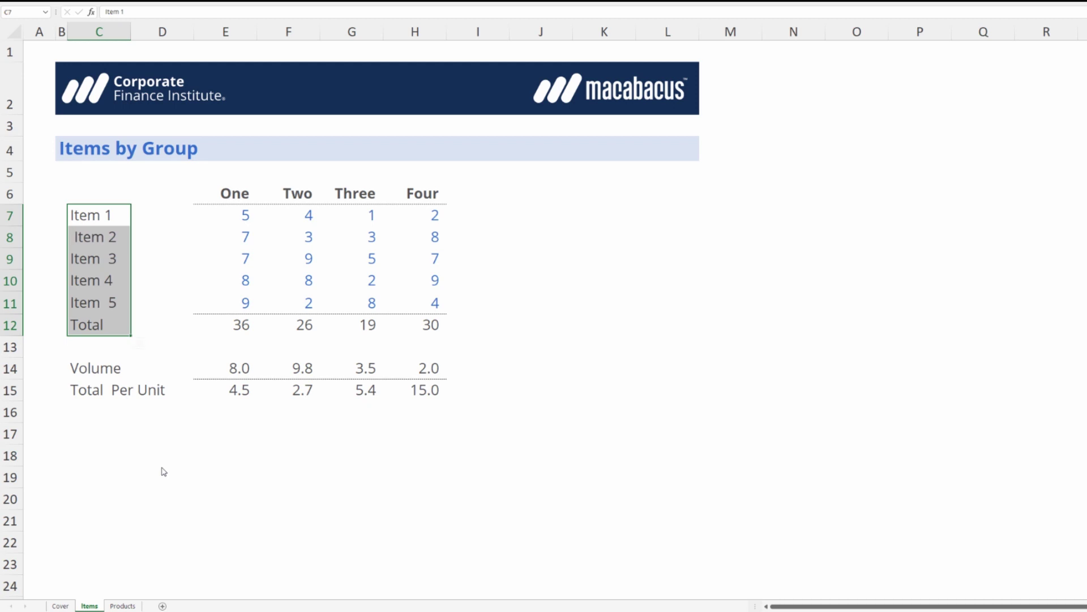
pyautogui.press('Left')
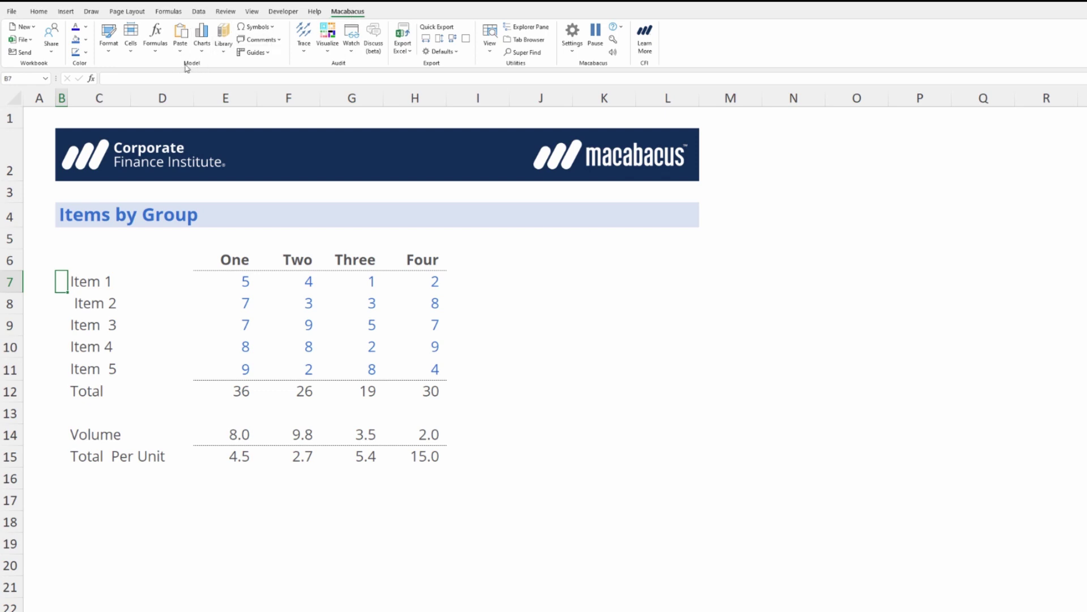
pyautogui.click(157, 53)
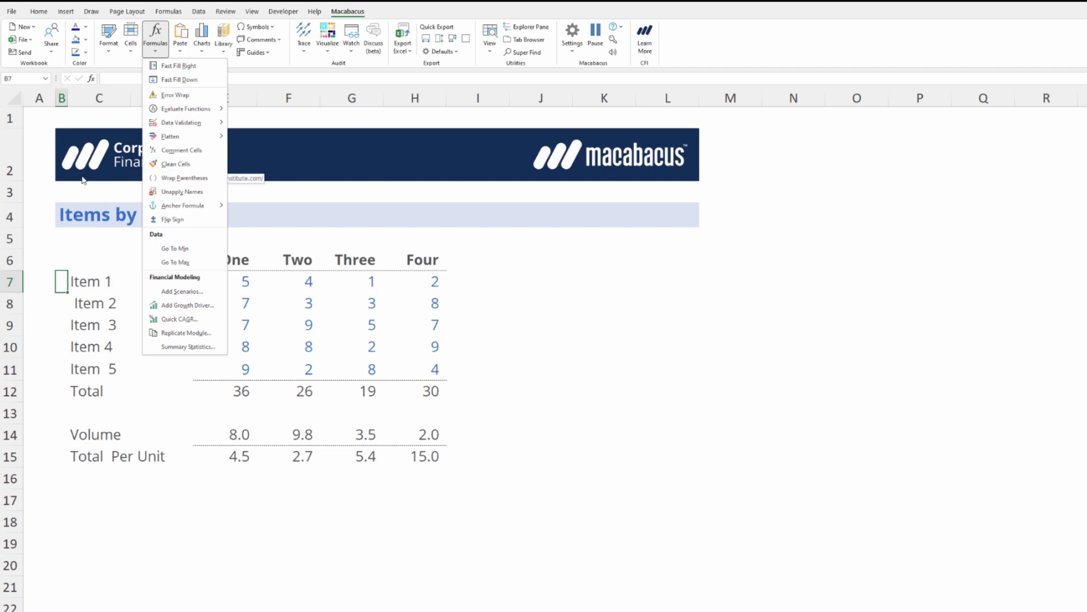
pyautogui.click(77, 196)
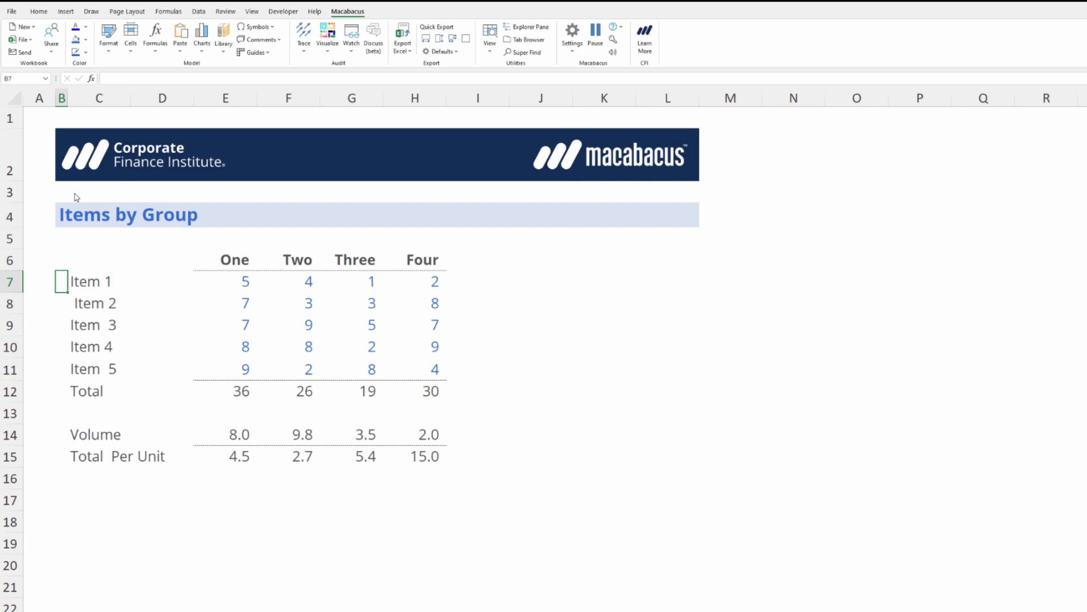
# Step: Inspect the Item 2 label to reveal its leading space
pyautogui.press('Right')
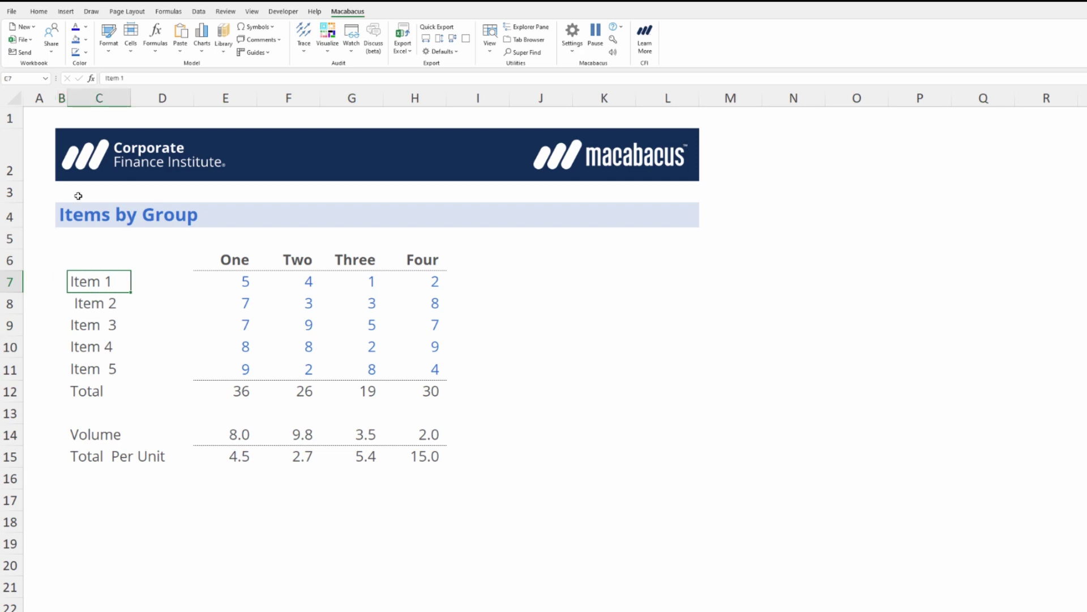
pyautogui.hotkey('ctrl', 'shift', 'Down')
pyautogui.hotkey('shift', 'Down')
pyautogui.hotkey('shift', 'Down')
pyautogui.hotkey('shift', 'Down')
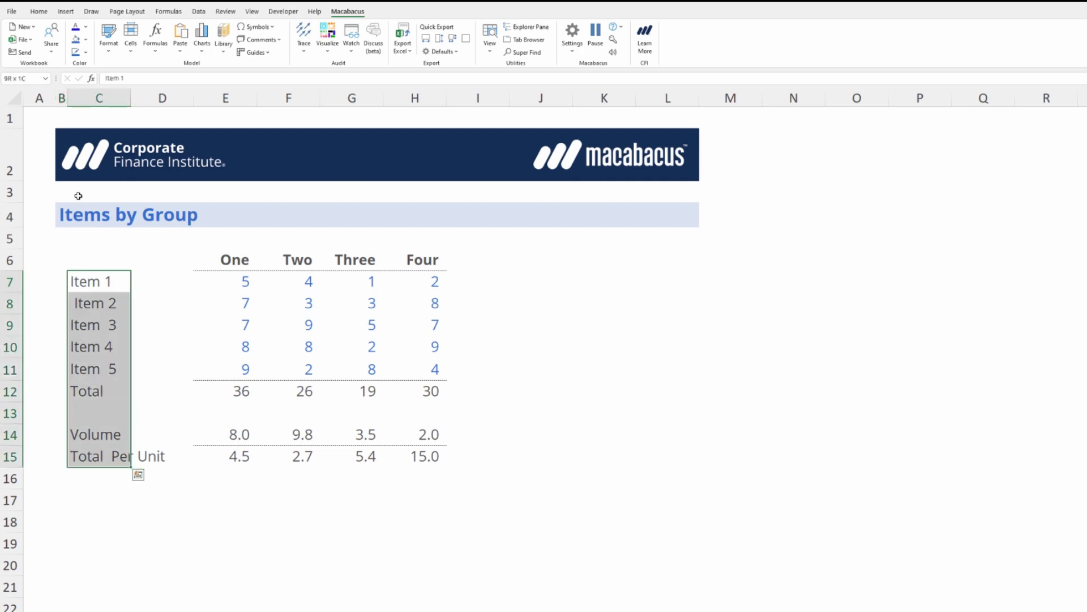
pyautogui.hotkey('shift', 'BackSpace')
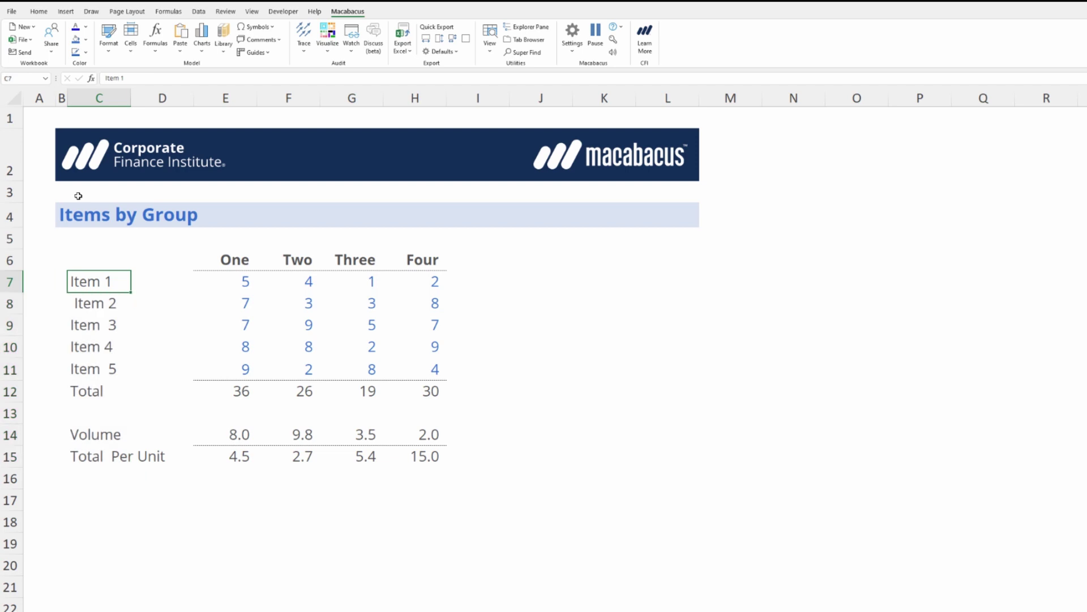
pyautogui.press('Down')
pyautogui.press('F2')
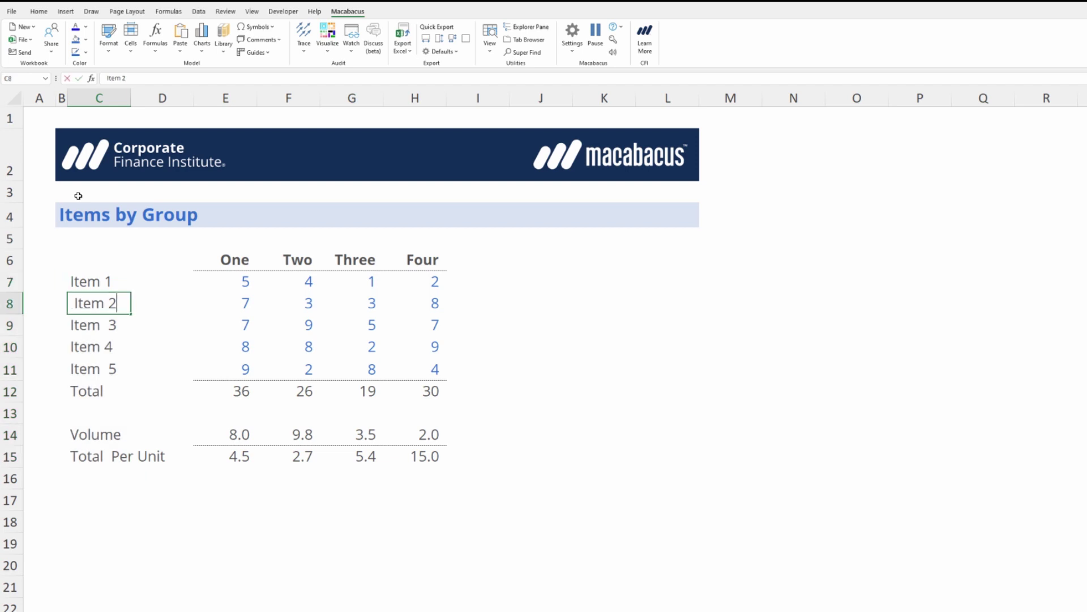
pyautogui.press('Home')
pyautogui.hotkey('shift', 'Right')
pyautogui.press('Return')
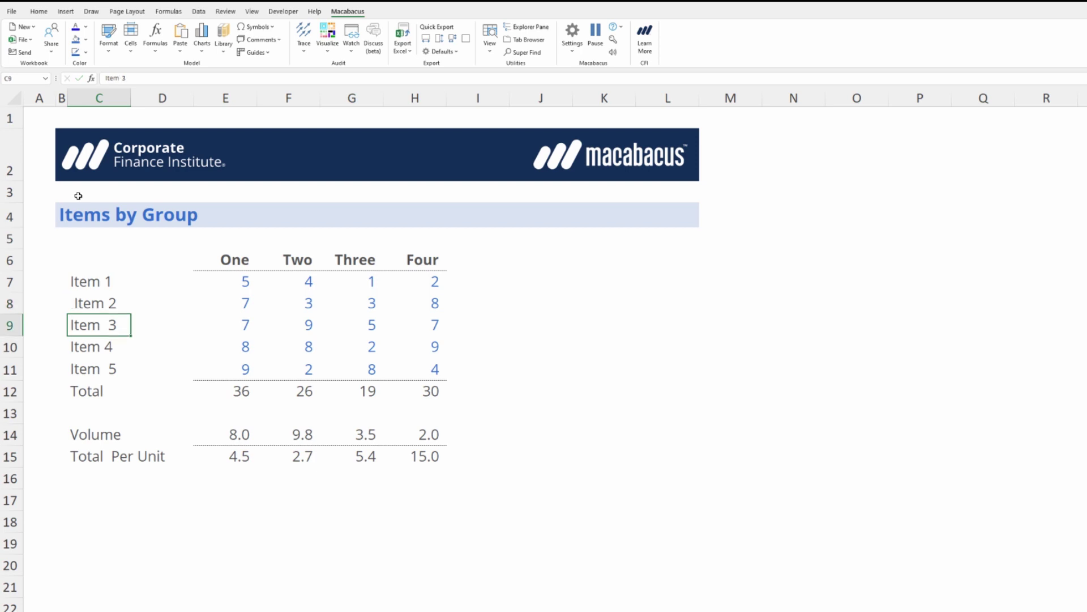
# Step: Reveal the double space in Item 3 and the trailing space after Item 4
pyautogui.press('Left')
pyautogui.hotkey('shift', 'Left')
pyautogui.hotkey('shift', 'Left')
pyautogui.press('Return')
pyautogui.press('F2')
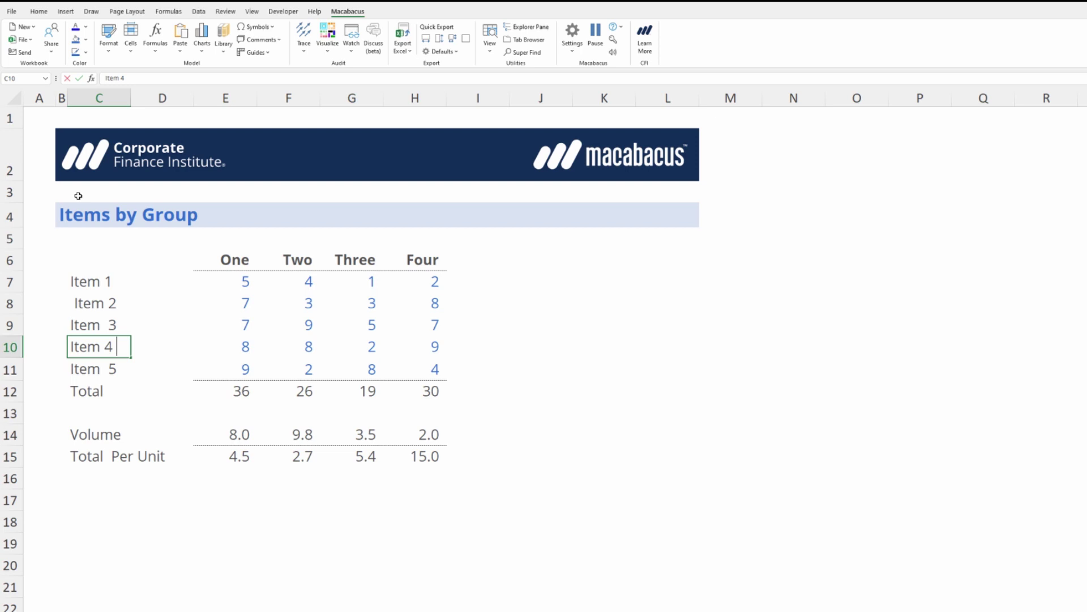
pyautogui.press('BackSpace')
pyautogui.press('Return')
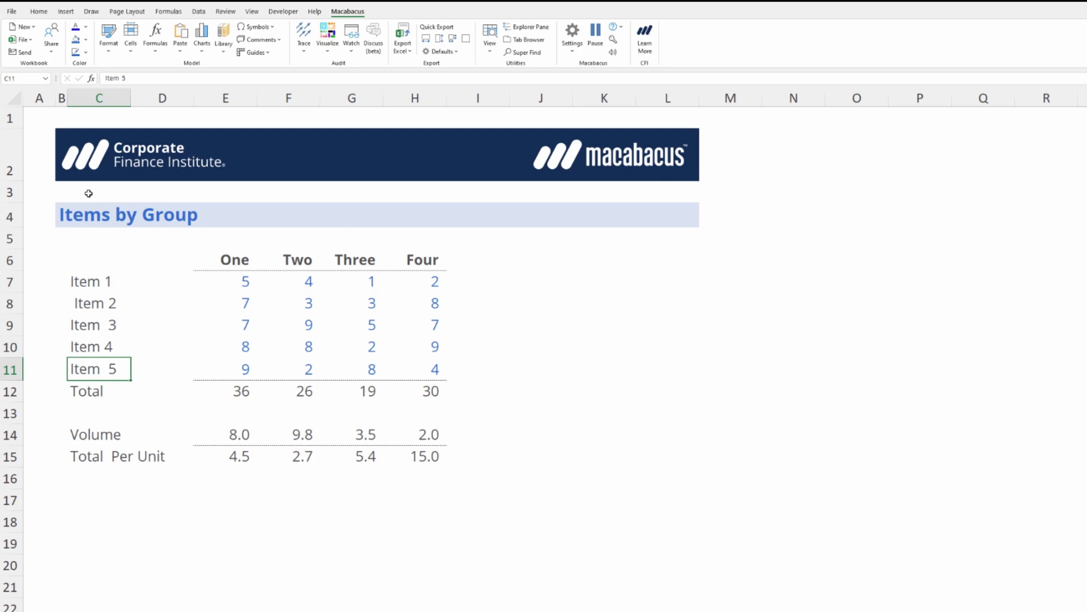
# Step: Add a =TRIM(C7) helper formula in D7 and fill it down to the Total row
pyautogui.hotkey('ctrl', 'Up')
pyautogui.press('Right')
pyautogui.write('=T')
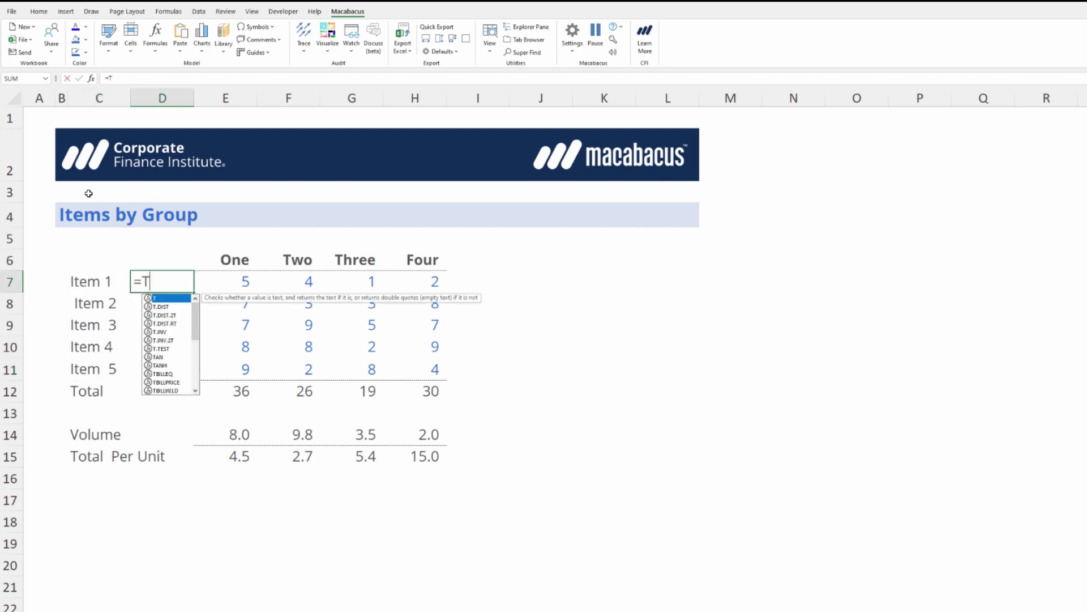
pyautogui.write('RIM(')
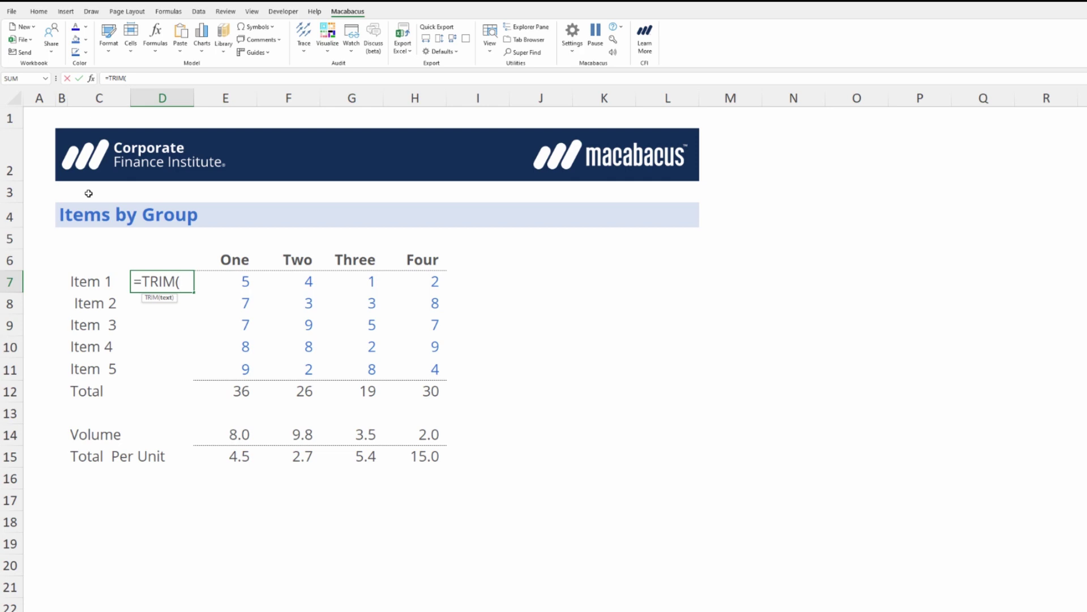
pyautogui.press('Left')
pyautogui.hotkey('ctrl', 'Return')
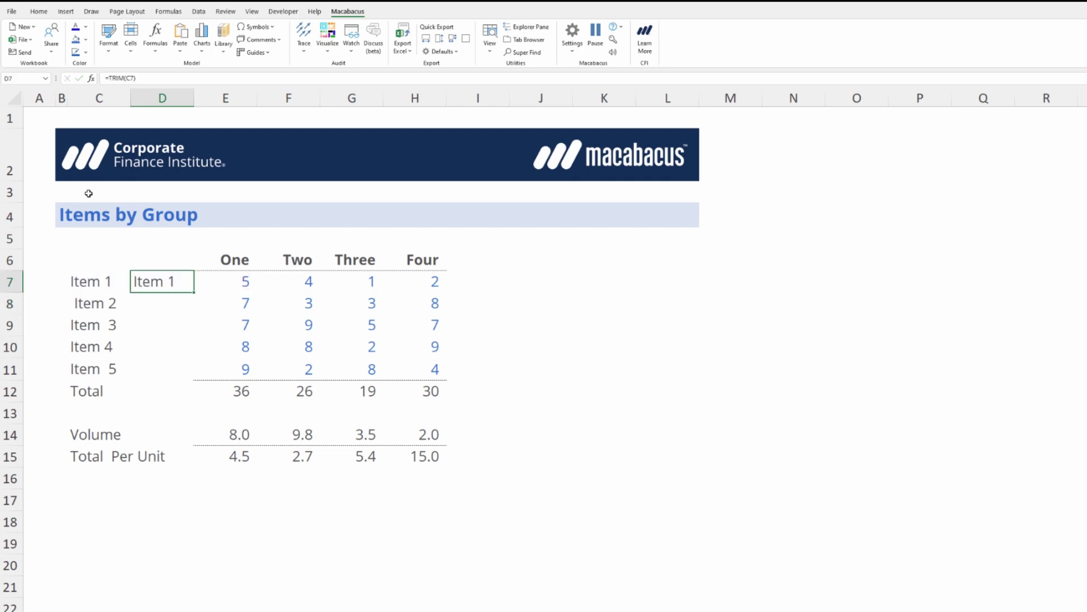
pyautogui.hotkey('ctrl', 'shift', 'd')
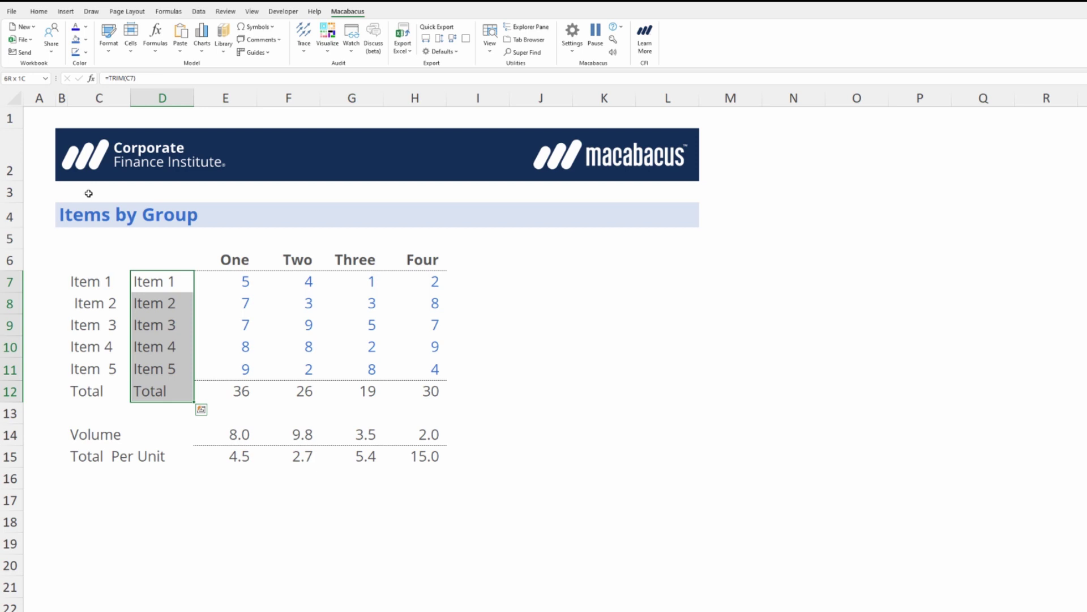
# Step: Compare the original labels with the trimmed results, then delete the helper TRIM formulas
pyautogui.press('Left')
pyautogui.hotkey('ctrl', 'shift', 'Down')
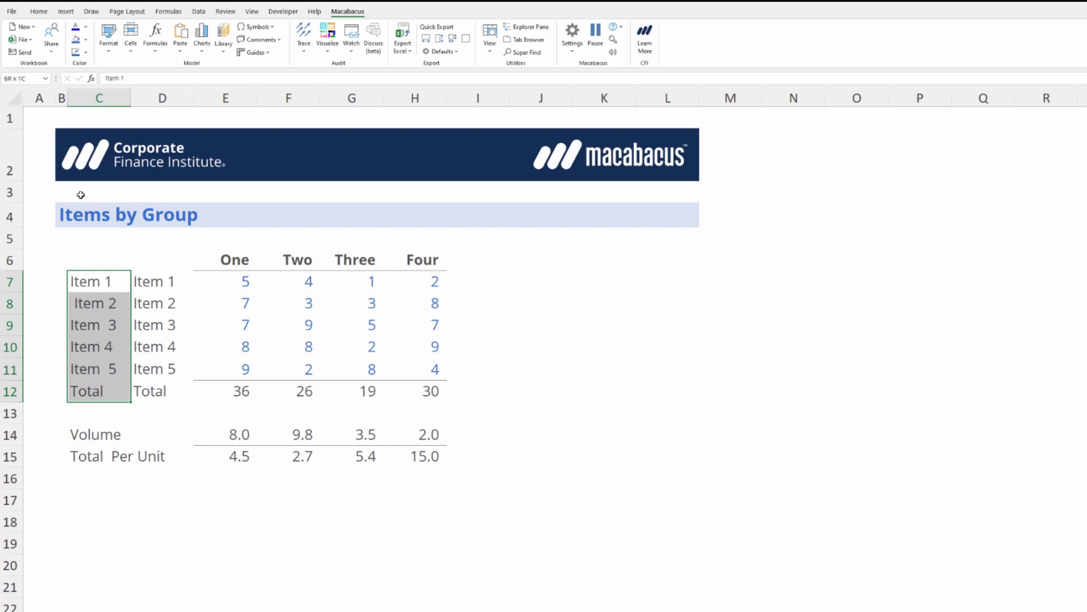
pyautogui.hotkey('ctrl', 'shift', 'Up')
pyautogui.press('Right')
pyautogui.hotkey('ctrl', 'shift', 'Down')
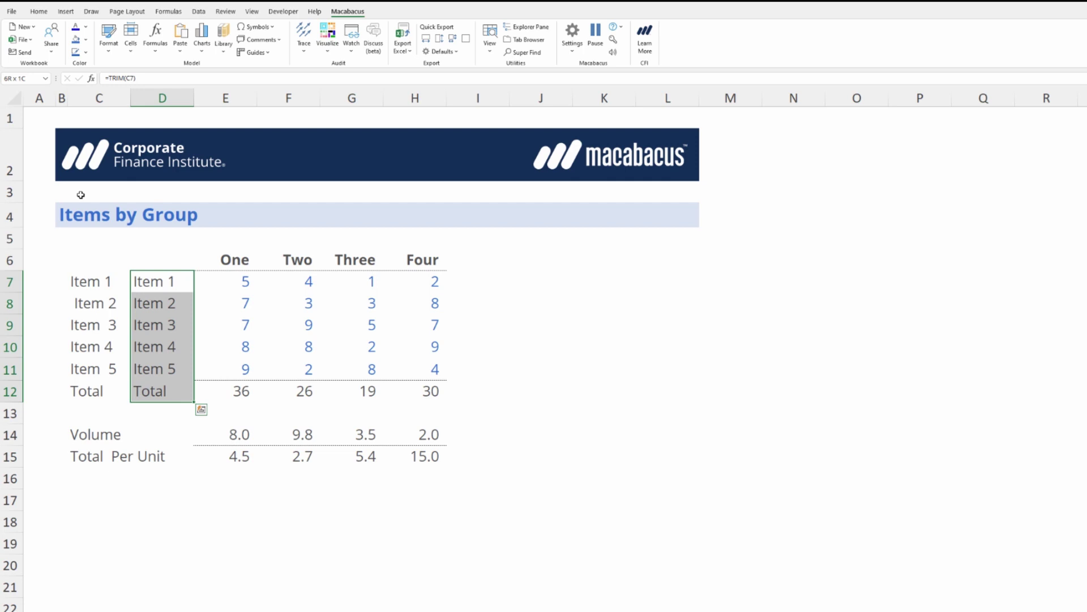
pyautogui.press('Delete')
# Step: Run Macabacus Clean Cells (Ctrl+Shift+L) on labels C7:C15 through Total Per Unit
pyautogui.press('Left')
pyautogui.hotkey('ctrl', 'shift', 'Down')
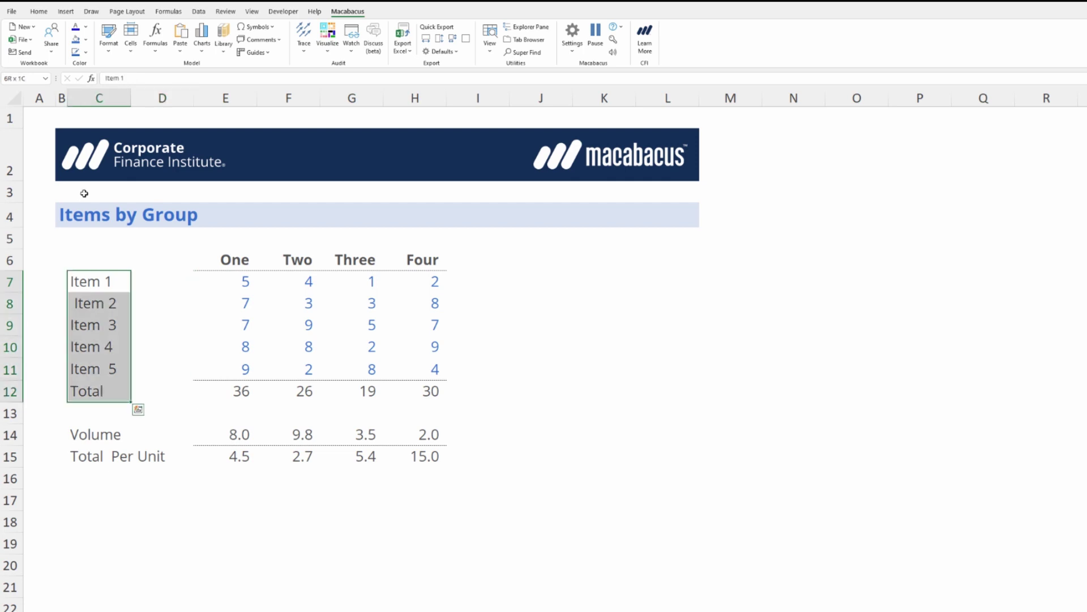
pyautogui.hotkey('ctrl', 'shift', 'Down')
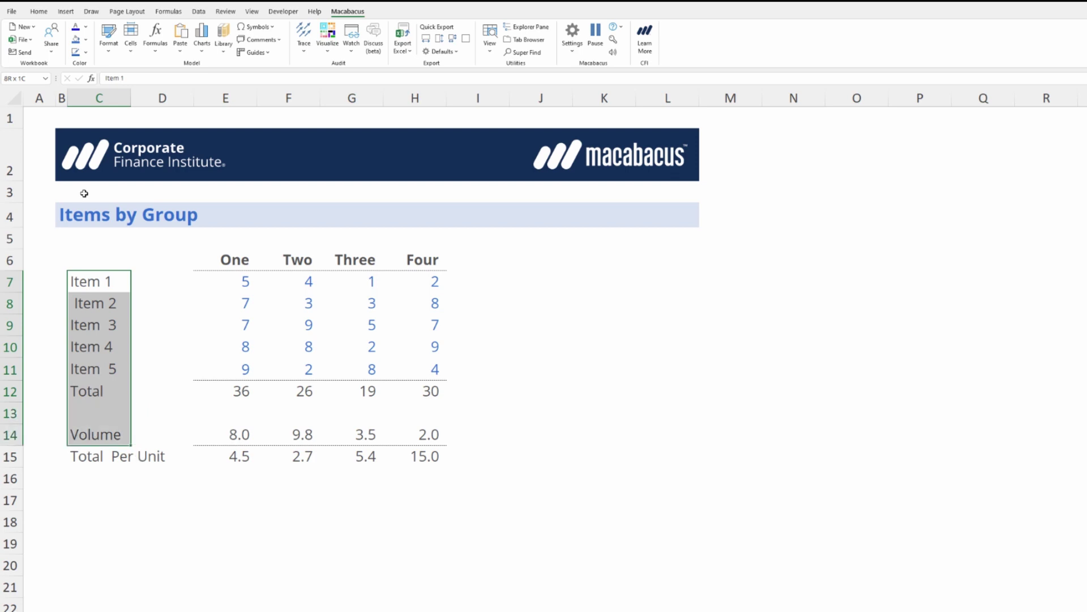
pyautogui.hotkey('ctrl', 'shift', 'Down')
pyautogui.hotkey('ctrl', 'shift', 'l')
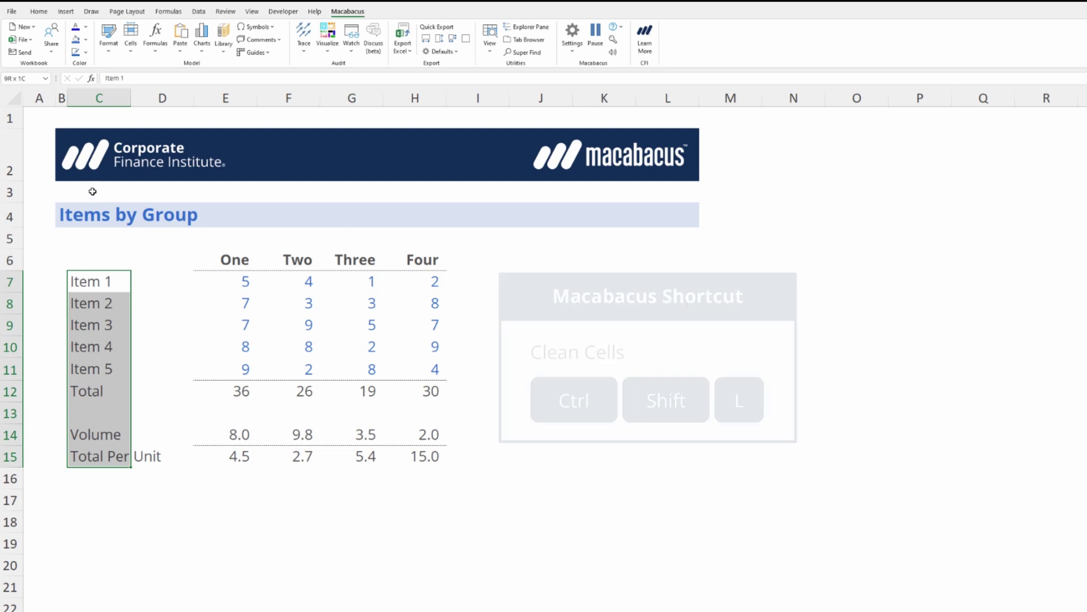
# Step: Check the cleaned Volume and Total Per Unit labels, then inspect H15's formula
pyautogui.press('Down')
pyautogui.press('Down')
pyautogui.press('Down')
pyautogui.press('Down')
pyautogui.press('Down')
pyautogui.press('Down')
pyautogui.press('Down')
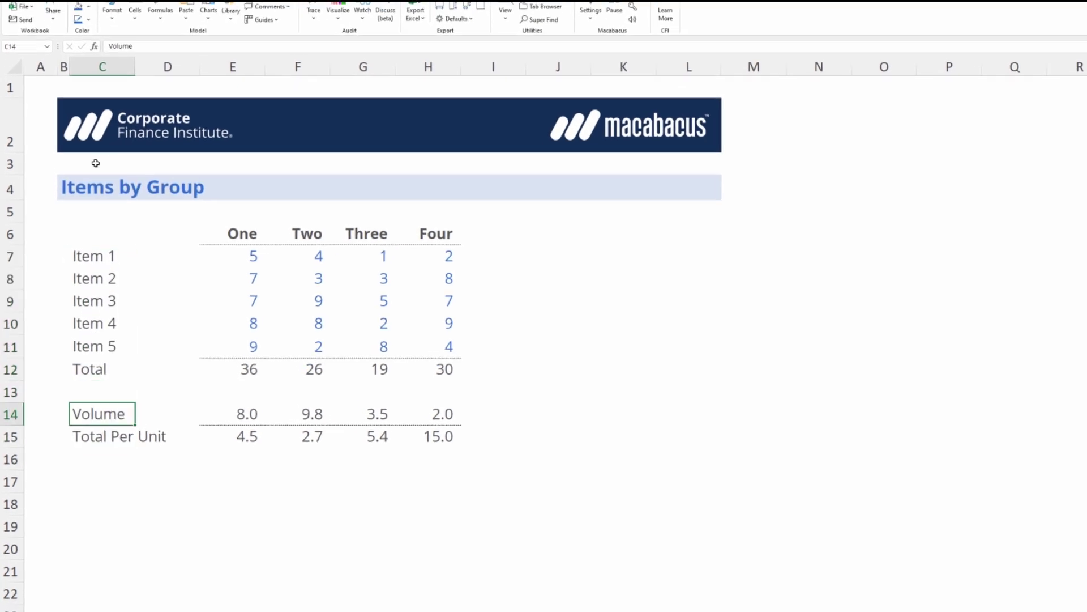
pyautogui.press('Down')
pyautogui.hotkey('ctrl', 'Right')
pyautogui.hotkey('ctrl', 'Right')
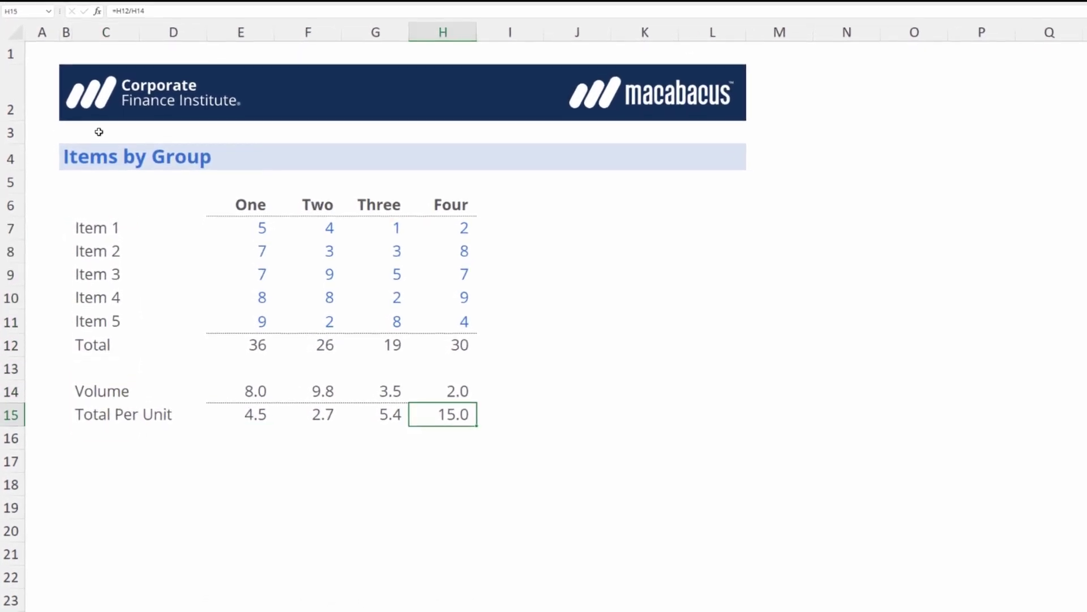
pyautogui.press('F2')
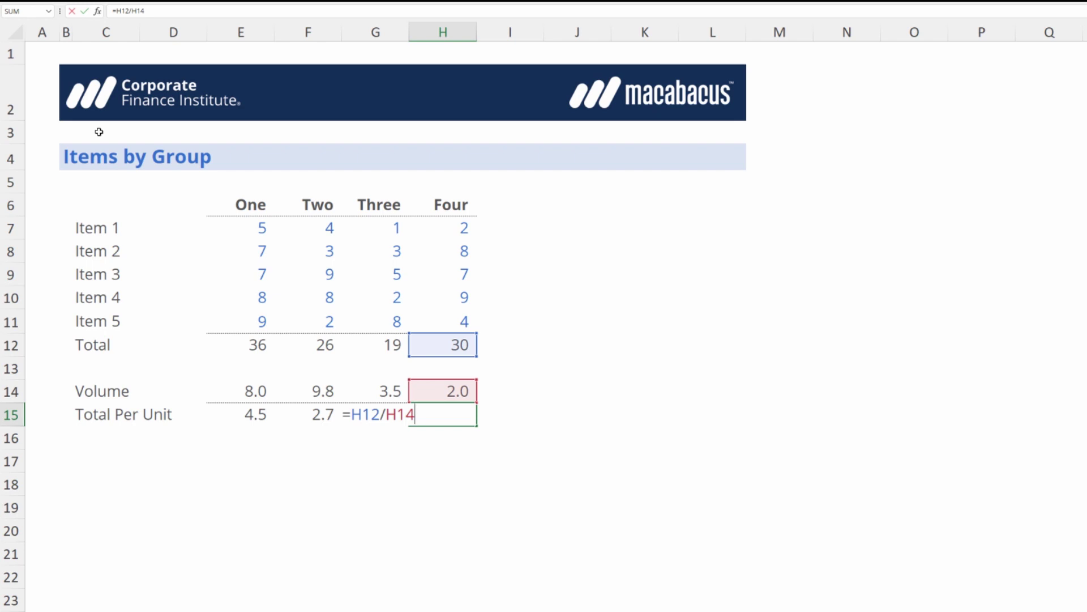
# Step: Undo H15's formula and start a new one as =H12/
pyautogui.press('Return')
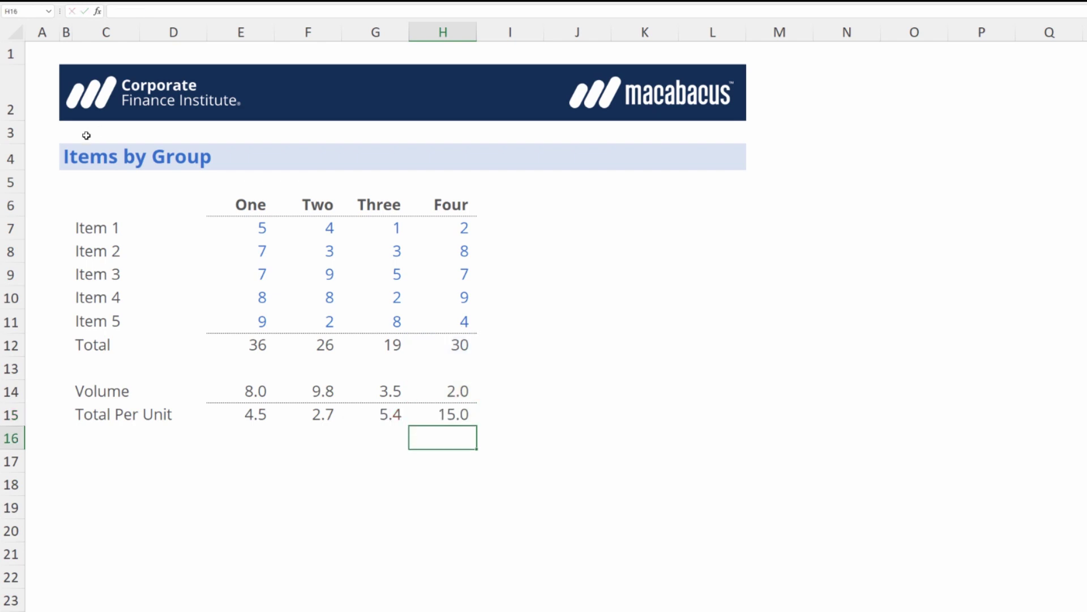
pyautogui.hotkey('shift', 'Up')
pyautogui.hotkey('ctrl', 'z')
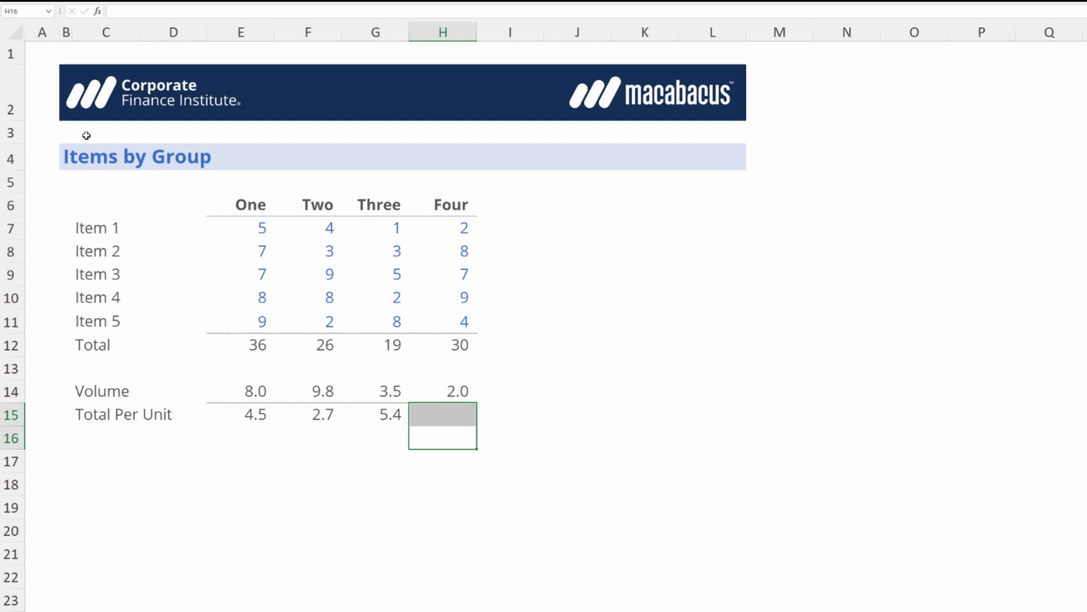
pyautogui.write('=')
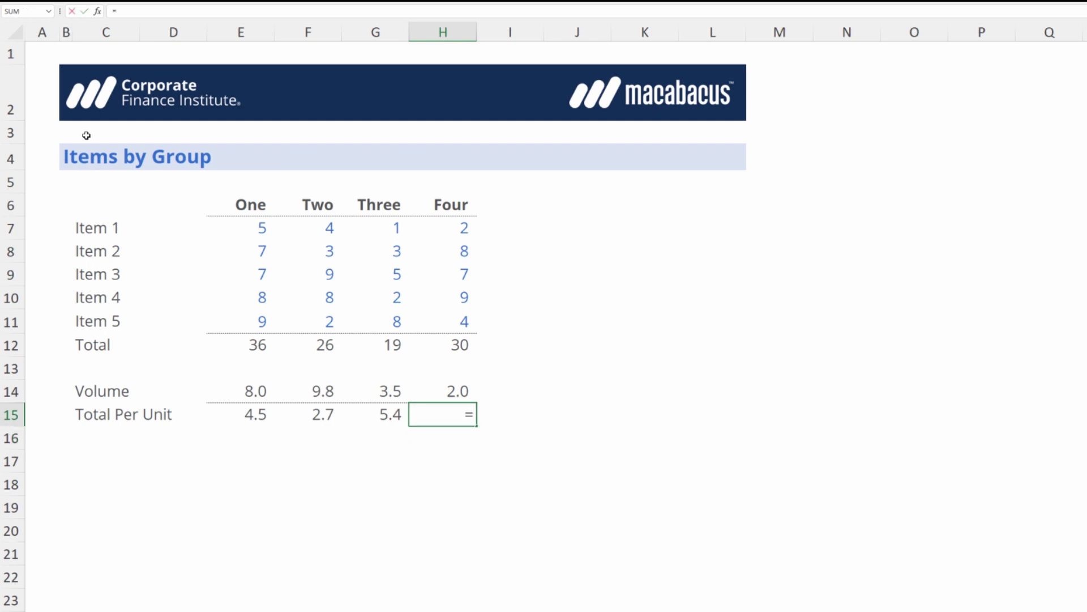
pyautogui.press('Up')
pyautogui.press('Up')
pyautogui.press('Up')
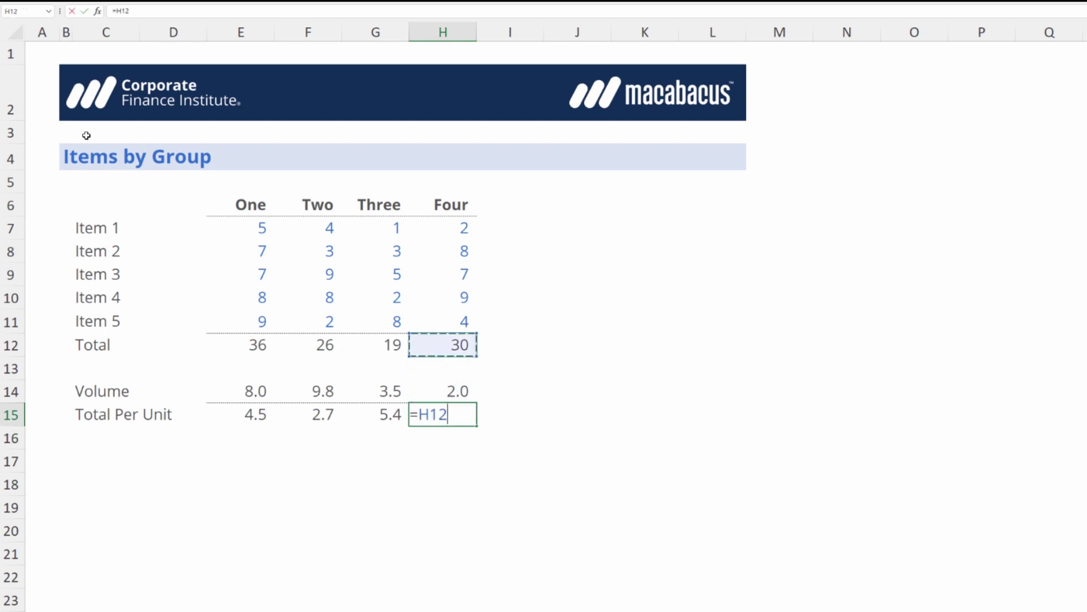
pyautogui.write('/')
# Step: Finish the divisor as Items!H14 via a Products sheet detour, giving 15.0
pyautogui.hotkey('ctrl', 'pagedown')
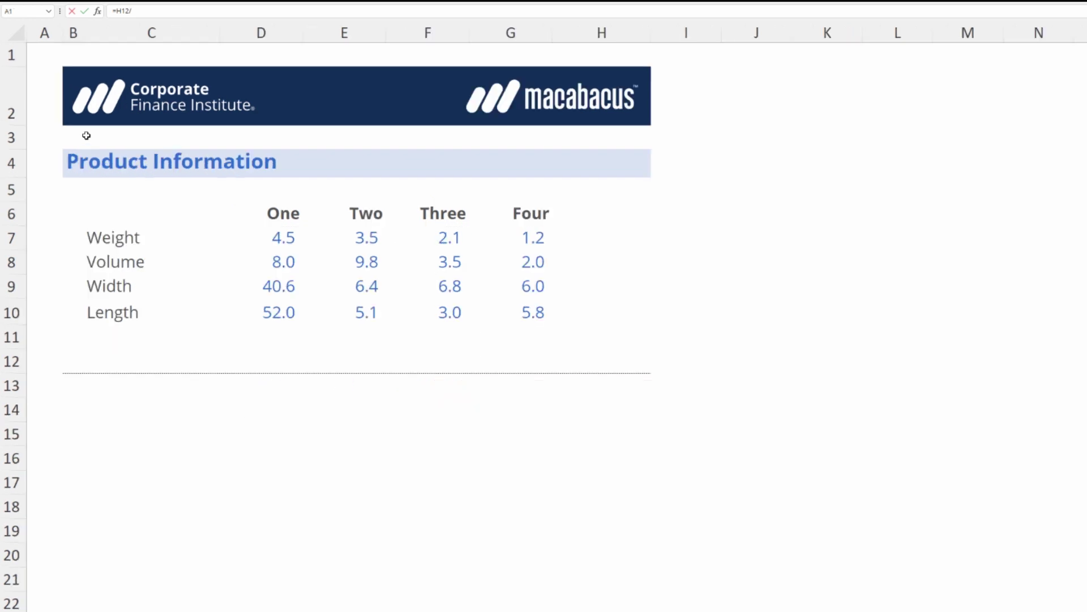
pyautogui.press('Down')
pyautogui.press('Down')
pyautogui.press('Down')
pyautogui.press('Down')
pyautogui.press('Down')
pyautogui.press('Down')
pyautogui.press('Down')
pyautogui.press('Right')
pyautogui.press('Right')
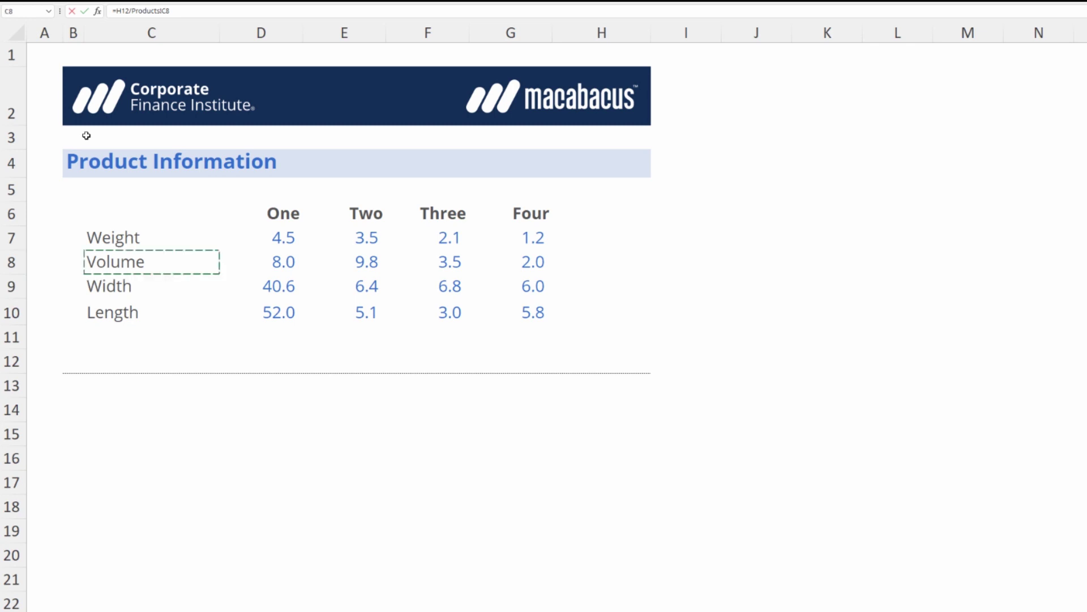
pyautogui.press('Right')
pyautogui.press('Right')
pyautogui.press('Right')
pyautogui.press('Right')
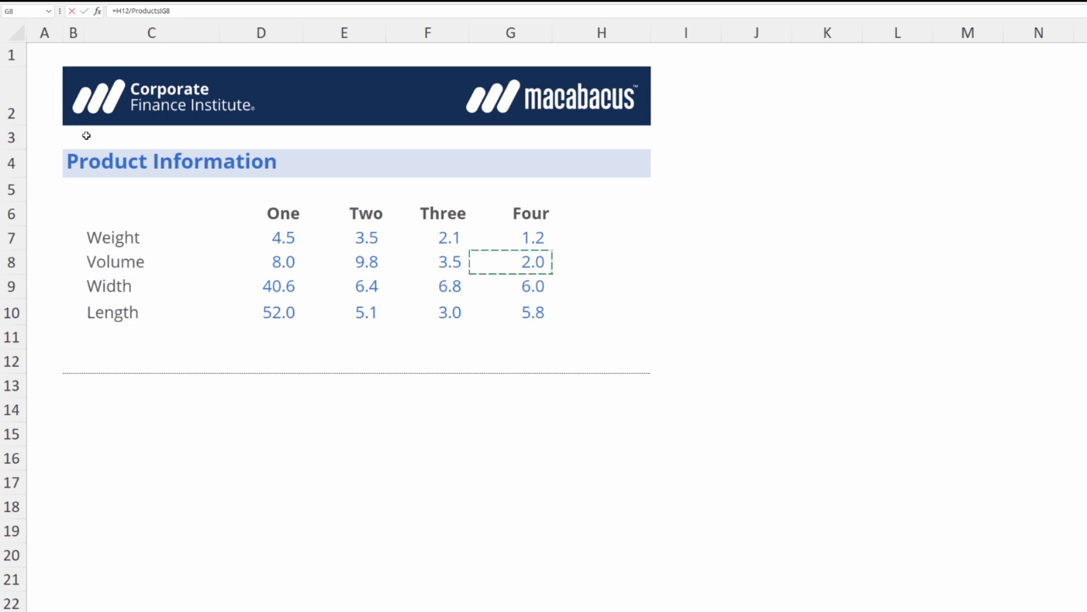
pyautogui.hotkey('ctrl', 'pageup')
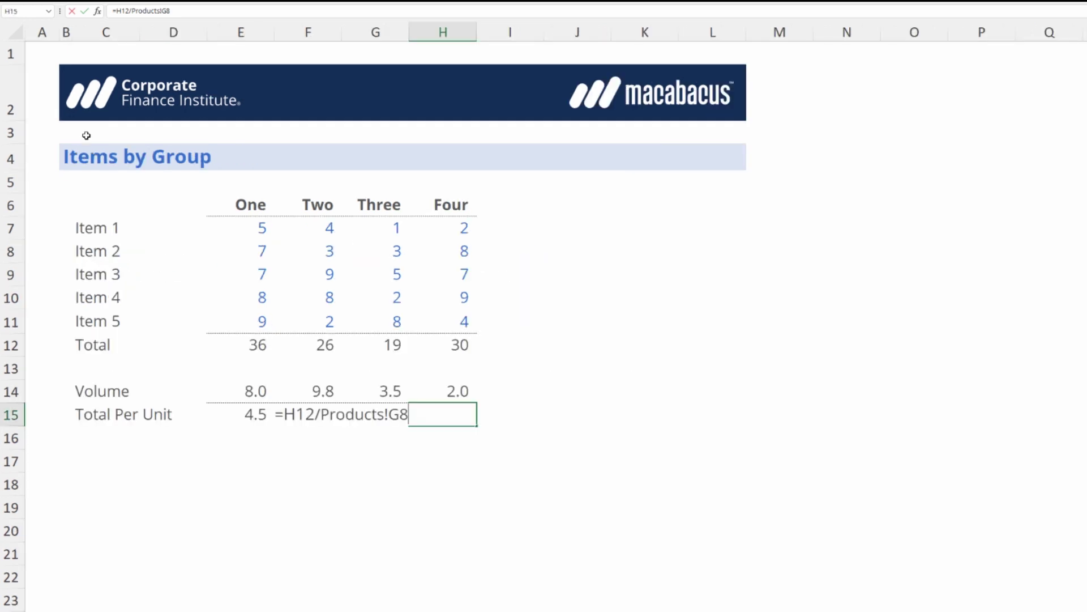
pyautogui.press('Up')
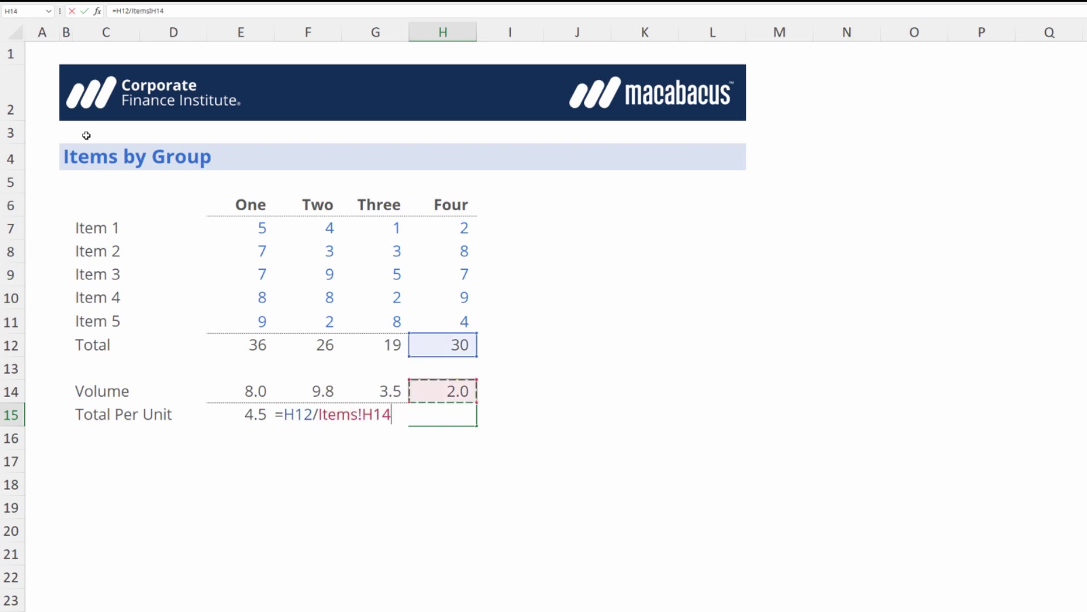
pyautogui.press('Return')
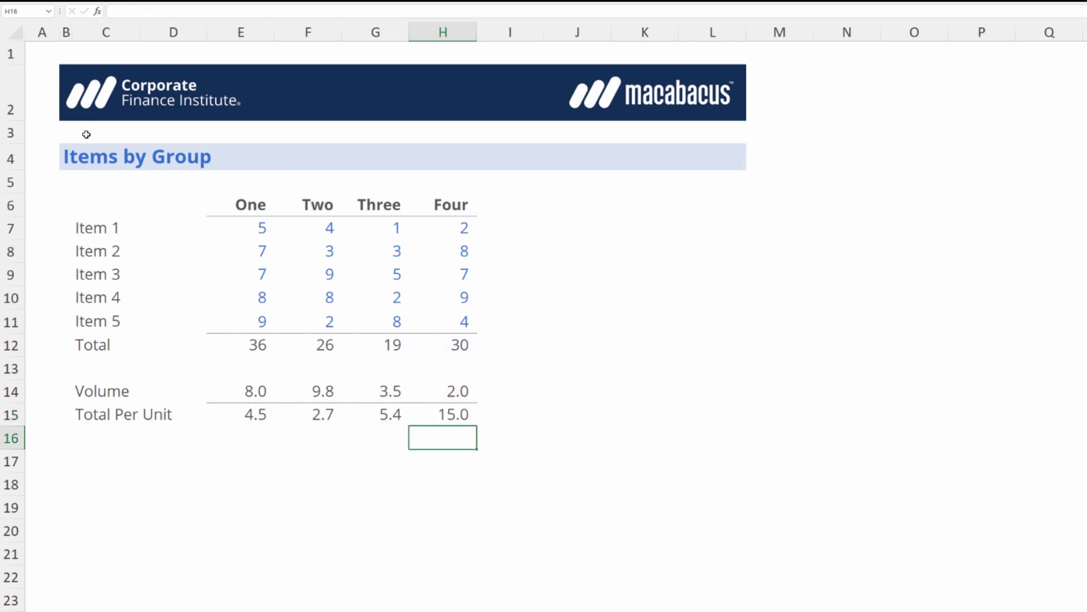
pyautogui.press('Up')
pyautogui.press('F2')
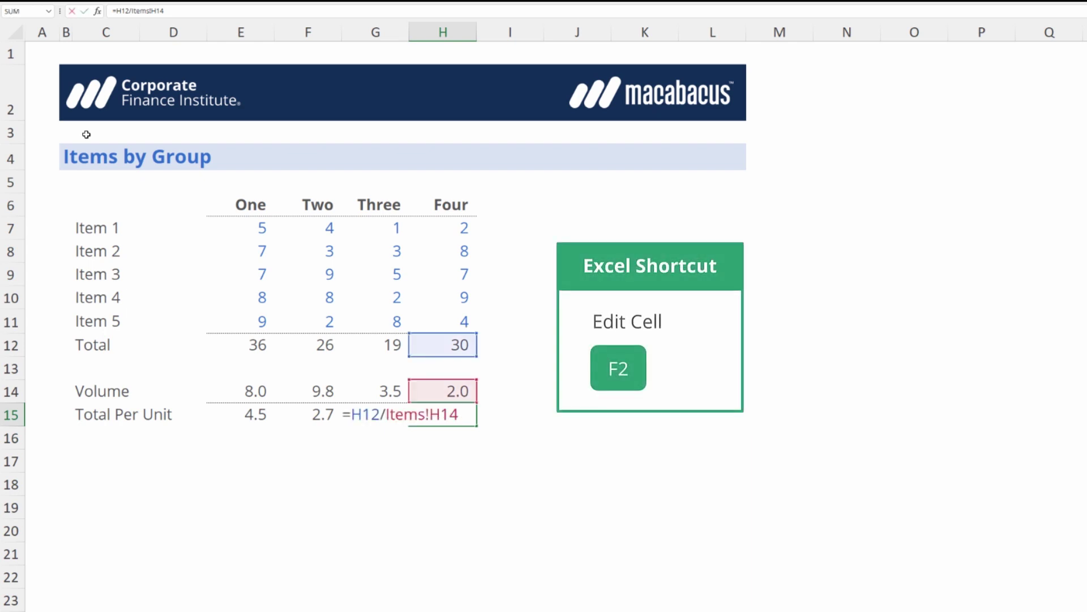
pyautogui.press('Left')
pyautogui.press('Left')
pyautogui.press('Left')
pyautogui.press('Left')
pyautogui.press('Left')
pyautogui.press('Left')
pyautogui.press('Left')
pyautogui.press('Left')
pyautogui.press('Left')
pyautogui.press('Left')
pyautogui.press('Right')
pyautogui.hotkey('shift', 'Right')
pyautogui.hotkey('shift', 'Right')
pyautogui.hotkey('shift', 'Right')
pyautogui.hotkey('shift', 'Right')
pyautogui.hotkey('shift', 'Right')
pyautogui.hotkey('shift', 'Right')
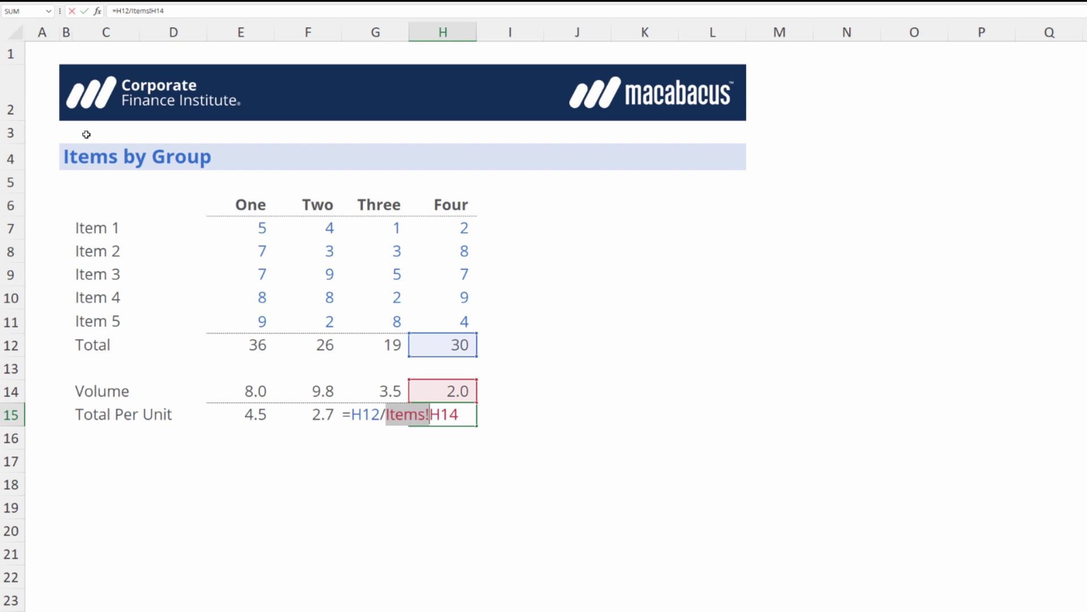
pyautogui.press('Return')
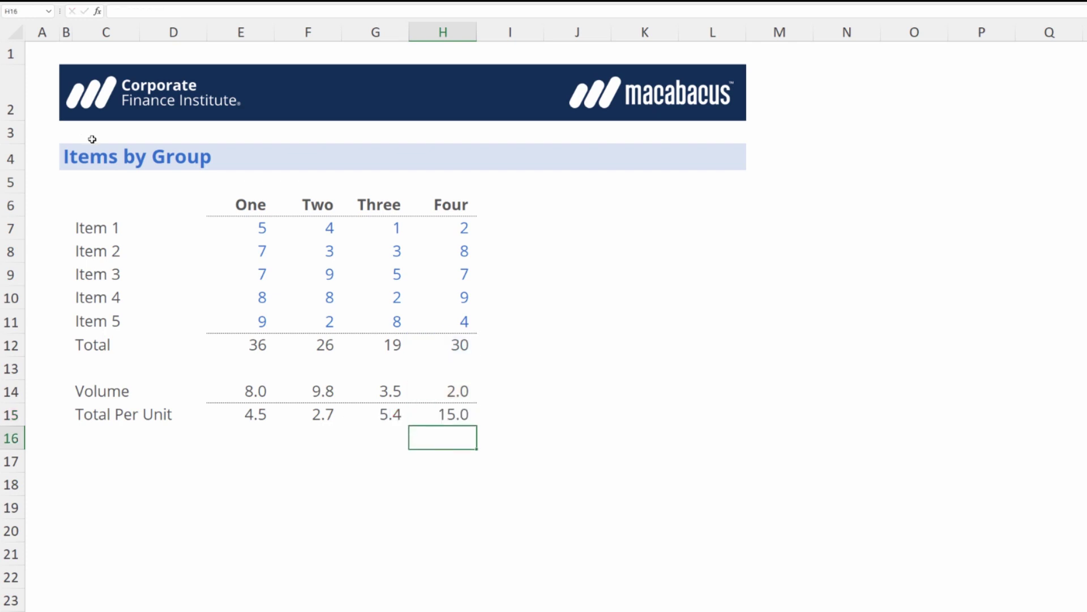
# Step: Edit G15 so it reads =G12 / G14 with spaces around the slash, still 5.4
pyautogui.press('Up')
pyautogui.press('Left')
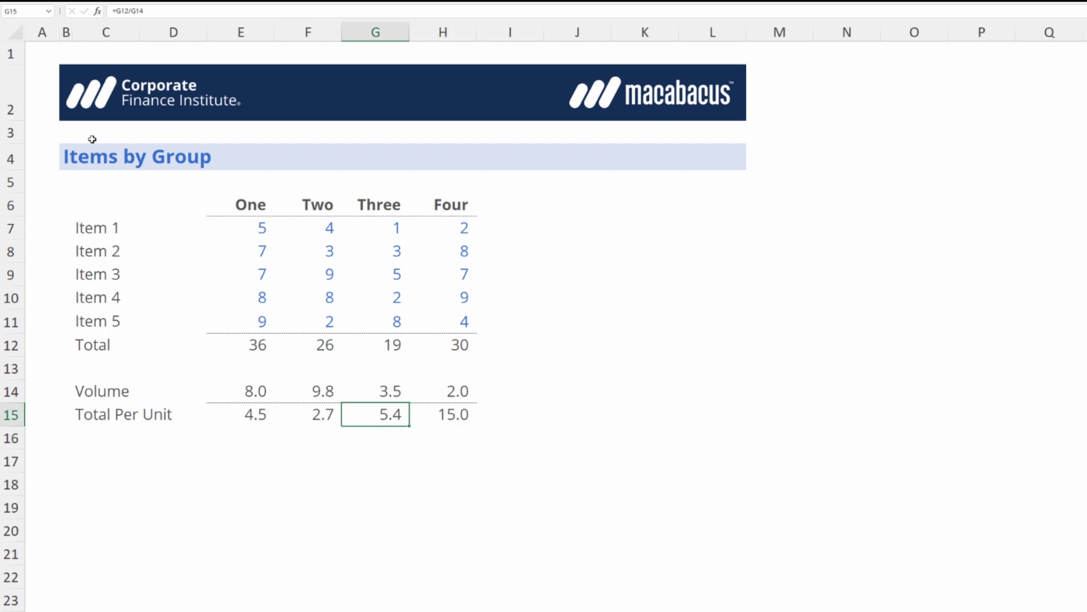
pyautogui.press('F2')
pyautogui.press('Left')
pyautogui.press('Left')
pyautogui.press('Left')
pyautogui.press('Left')
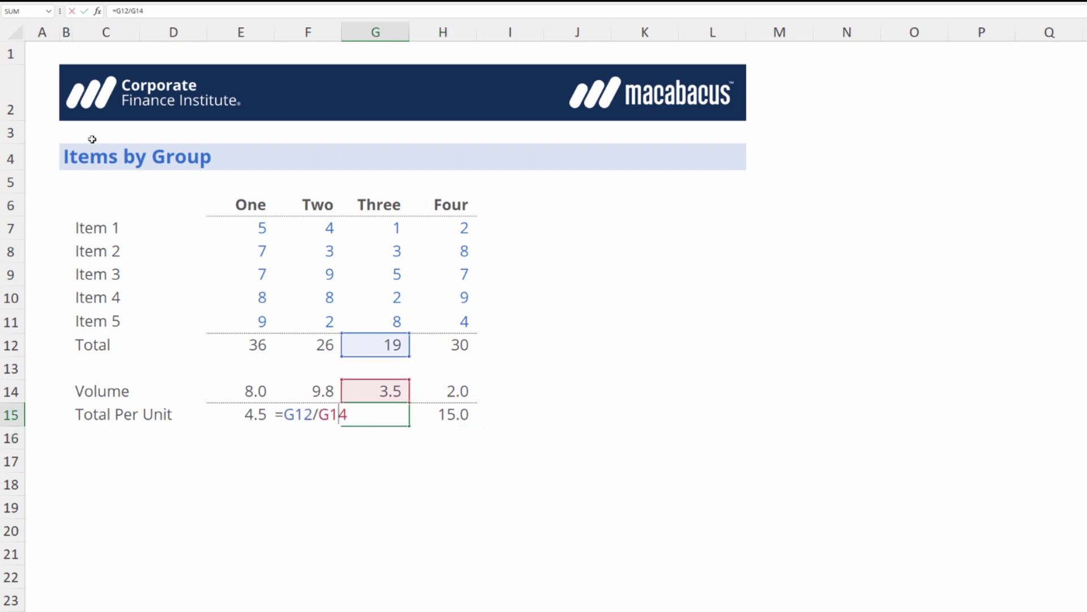
pyautogui.write('G')
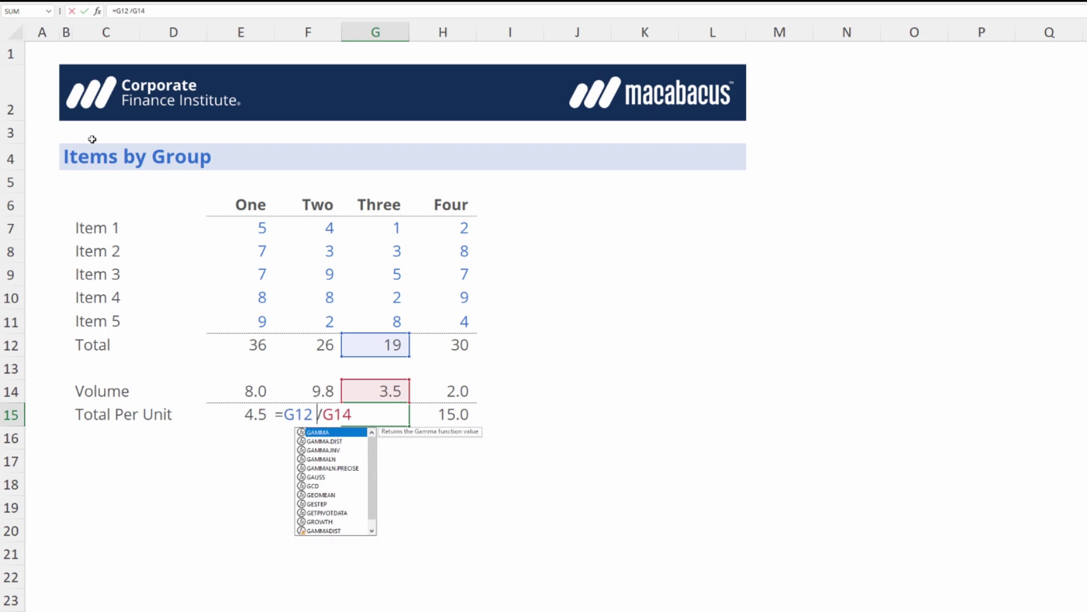
pyautogui.press('Right')
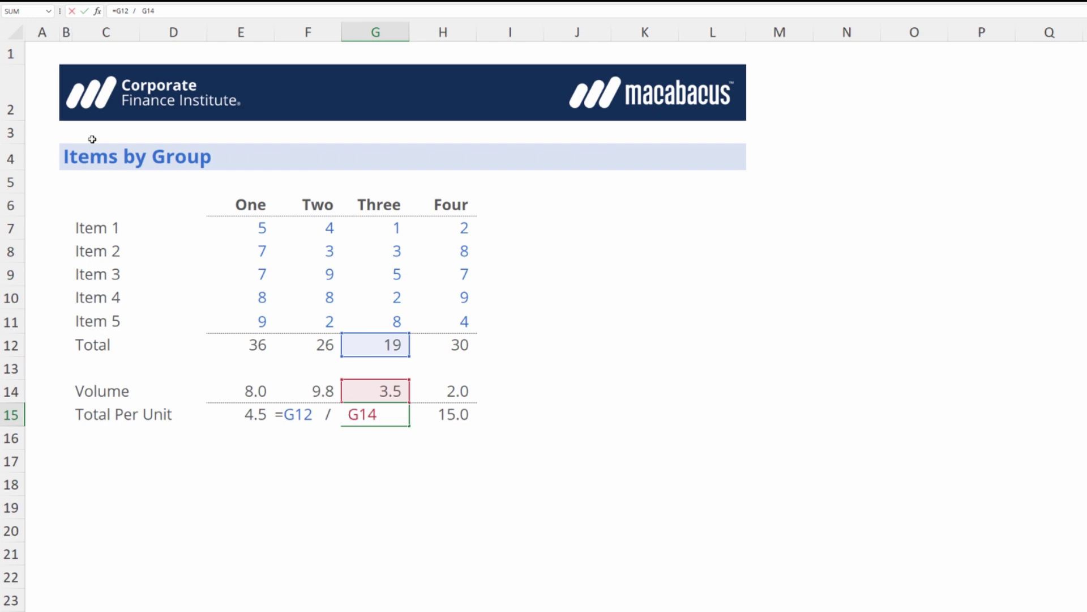
pyautogui.press('Return')
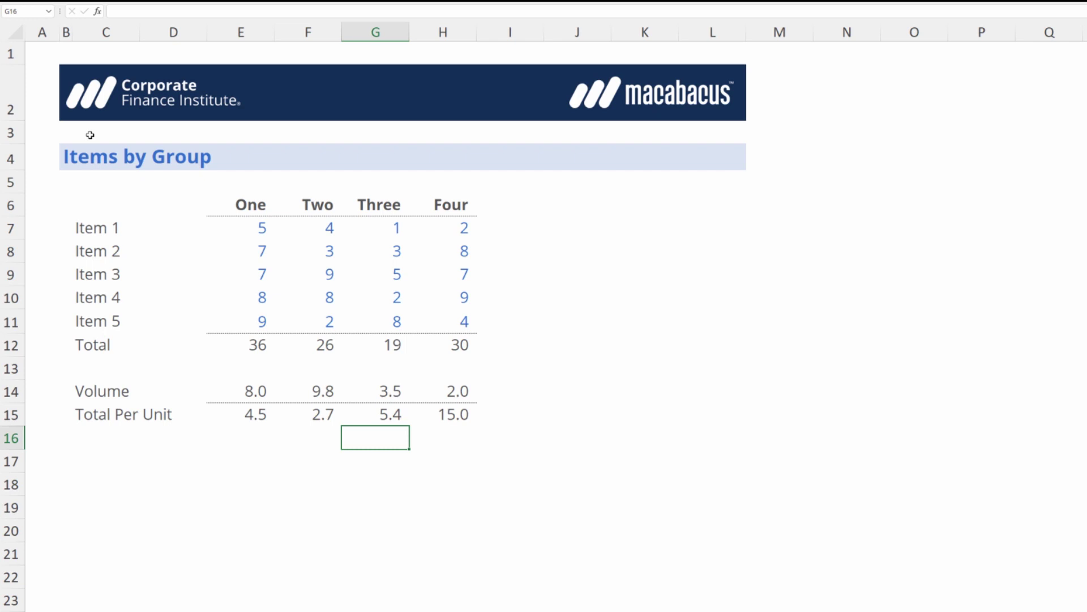
# Step: Run Macabacus Clean Cells on the Total Per Unit row E15:H15
pyautogui.press('Up')
pyautogui.press('Left')
pyautogui.press('Left')
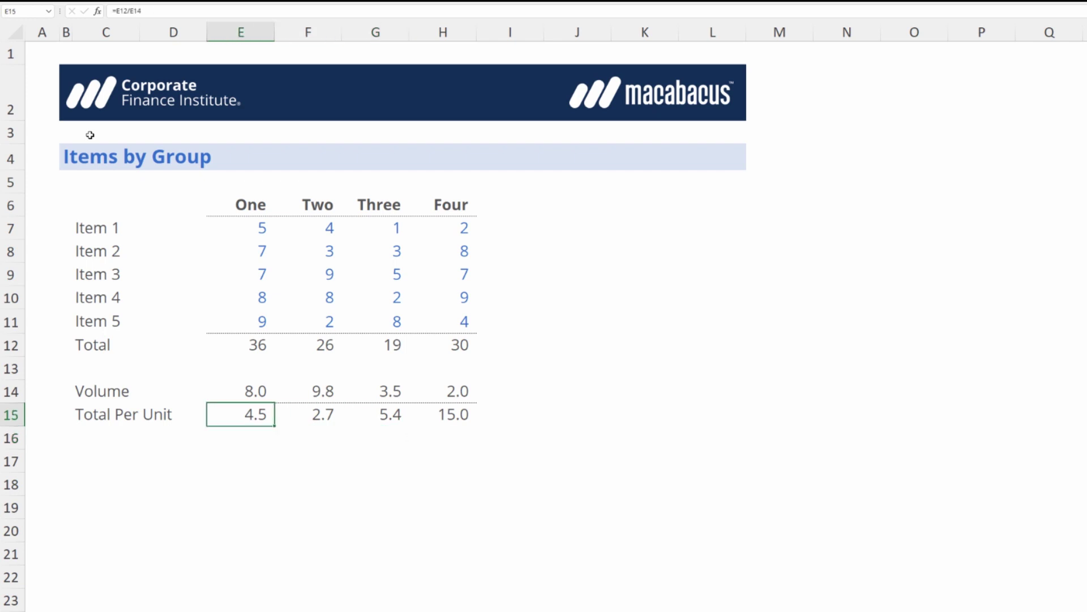
pyautogui.hotkey('ctrl', 'shift', 'Right')
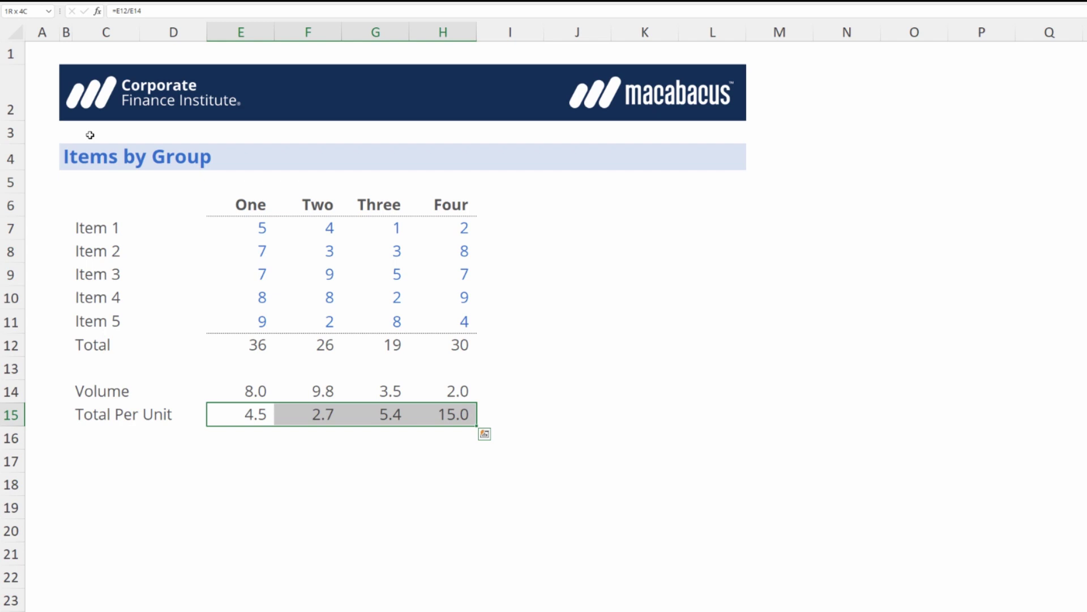
pyautogui.hotkey('ctrl', 'shift', 'l')
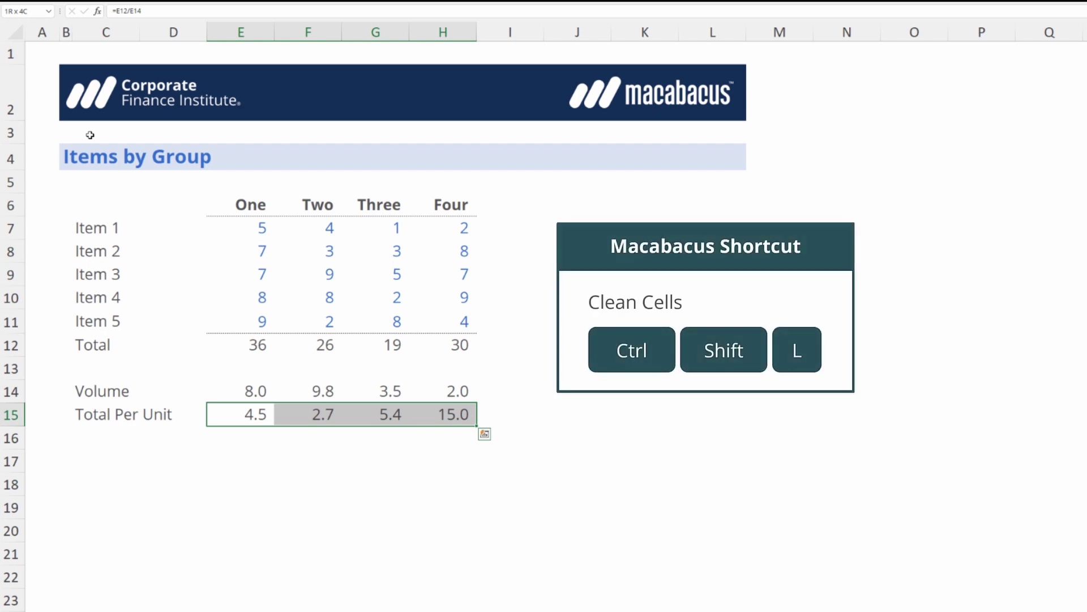
# Step: Verify G15 now reads =G12/G14 and H15 reads =H12/H14 without the sheet prefix
pyautogui.press('Right')
pyautogui.press('Right')
pyautogui.press('F2')
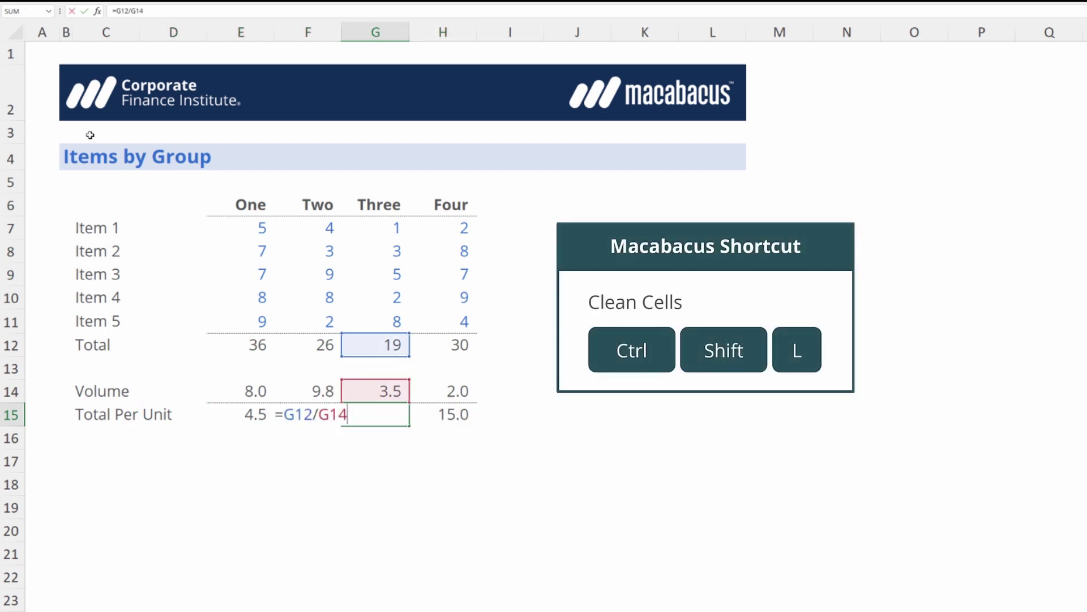
pyautogui.press('Return')
pyautogui.press('Up')
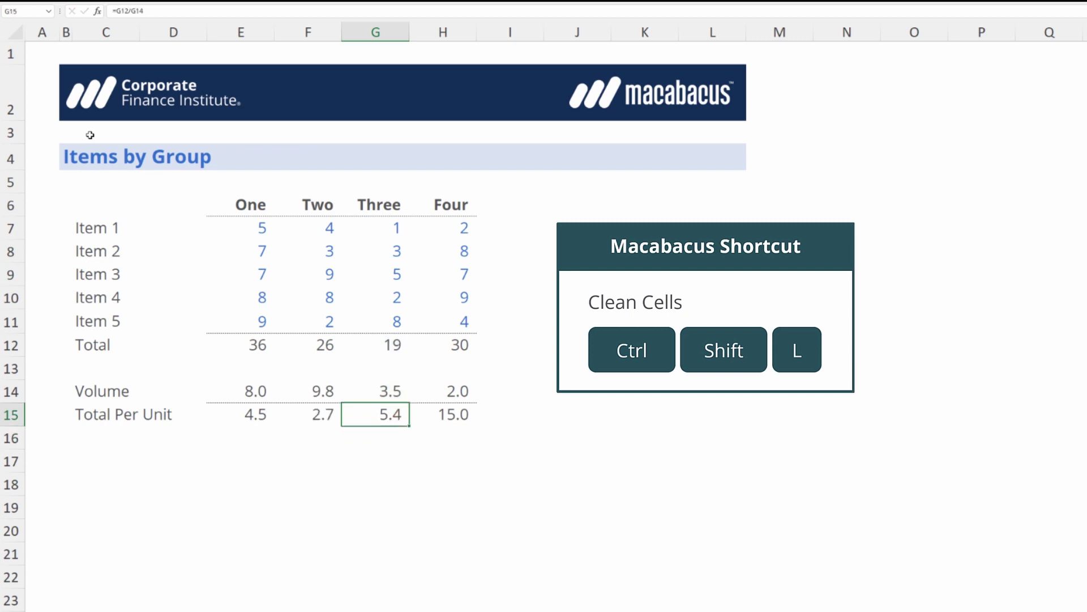
pyautogui.press('Right')
pyautogui.press('F2')
pyautogui.press('Left')
pyautogui.press('Left')
pyautogui.press('Left')
pyautogui.hotkey('shift', 'Right')
pyautogui.hotkey('shift', 'Right')
pyautogui.hotkey('shift', 'Right')
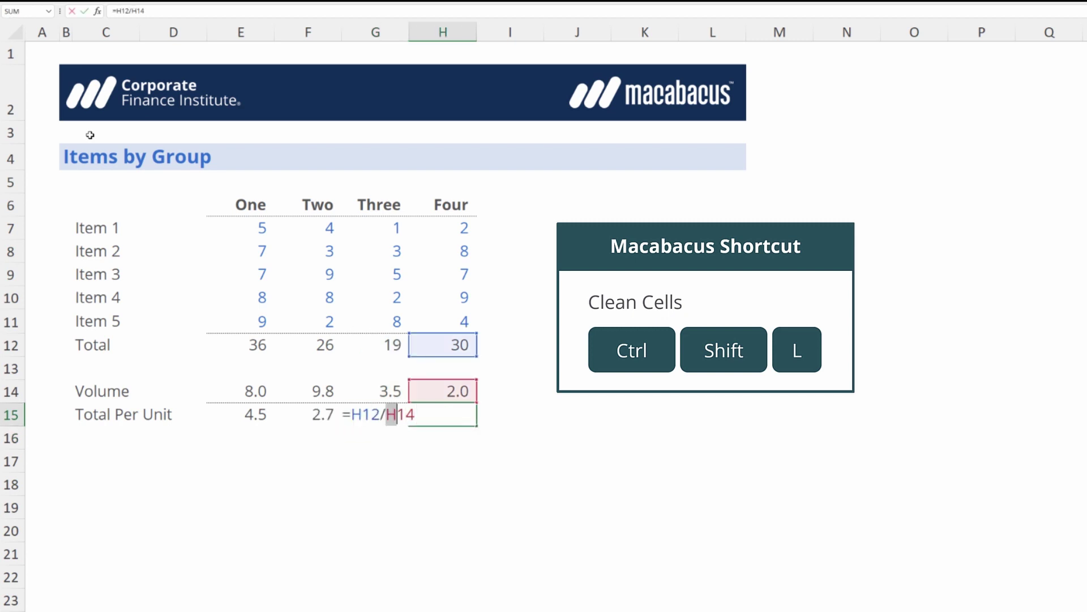